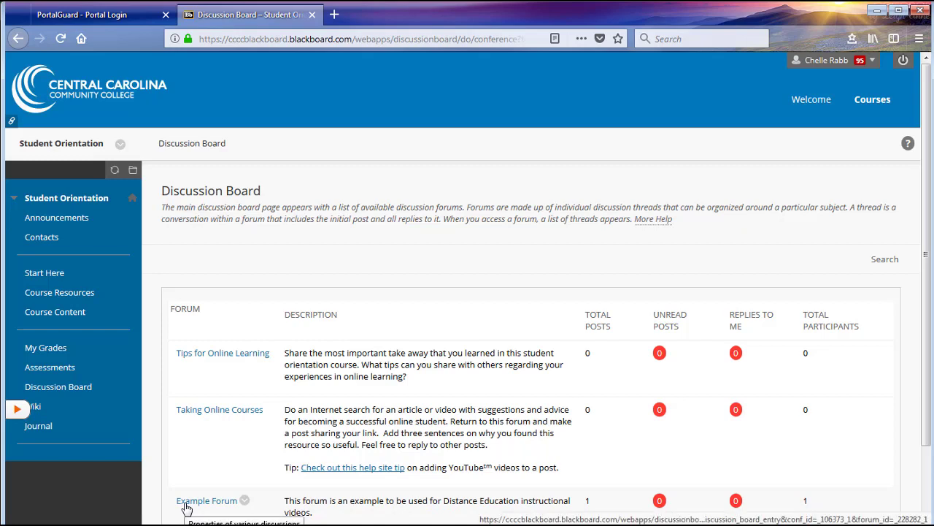
Enter Example Forum and start a new thread.
click(186, 504)
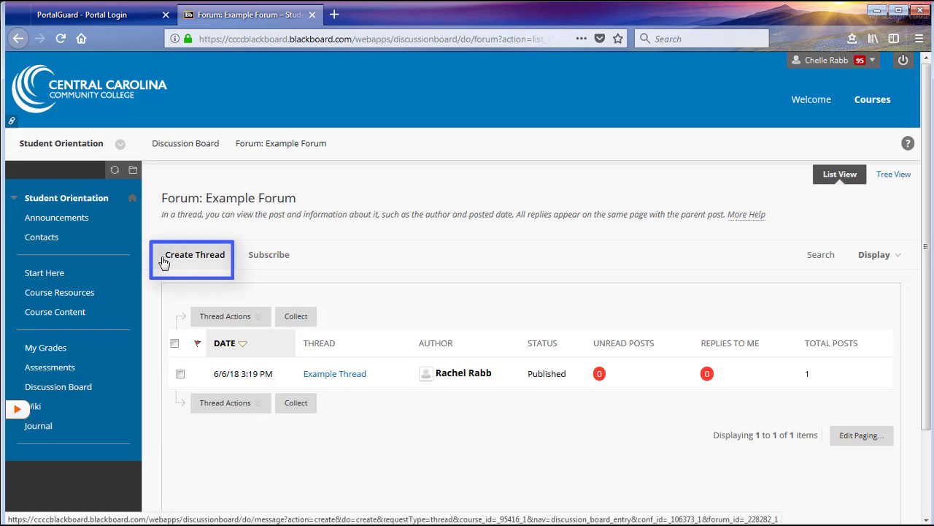
click(163, 260)
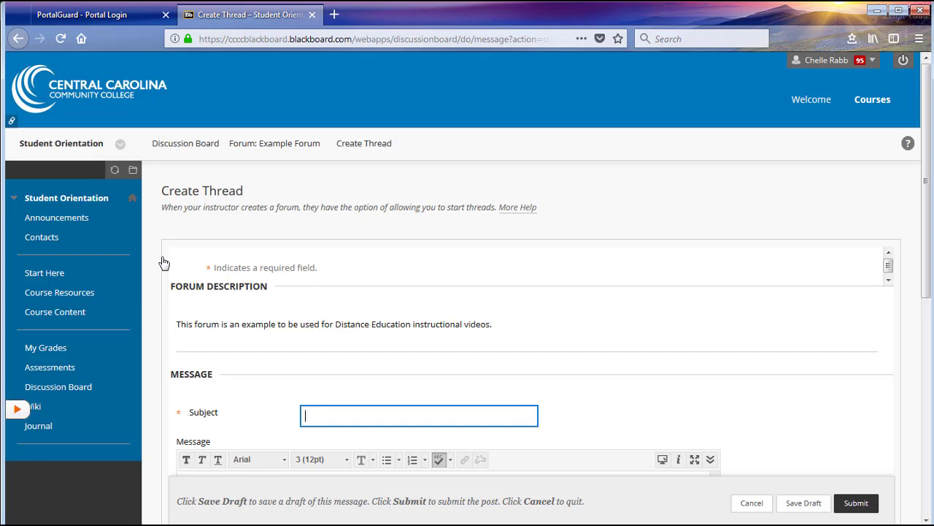
Enter subject 'Your Subject Here' and message 'Your Text here' in the new thread.
click(282, 414)
click(322, 411)
text(Your Subj)
text(ect Here)
scroll(343, 391, down, 5)
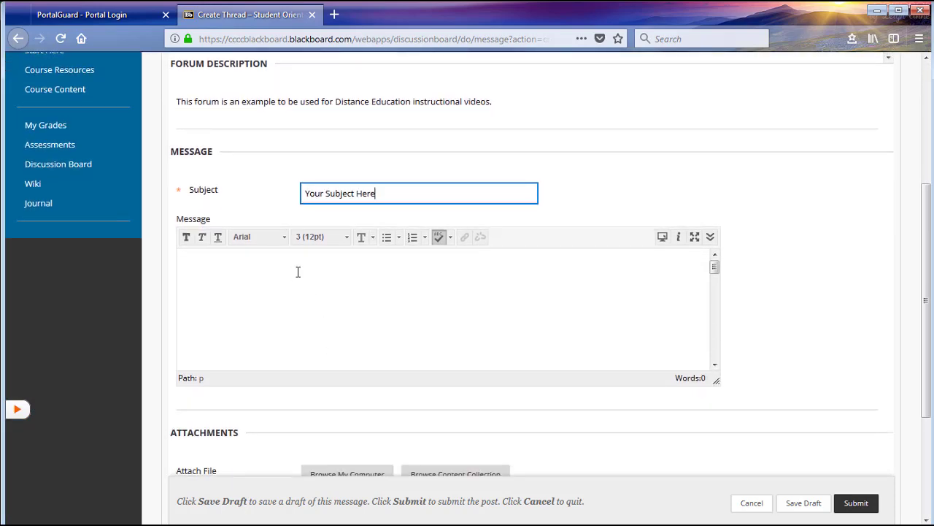
click(298, 272)
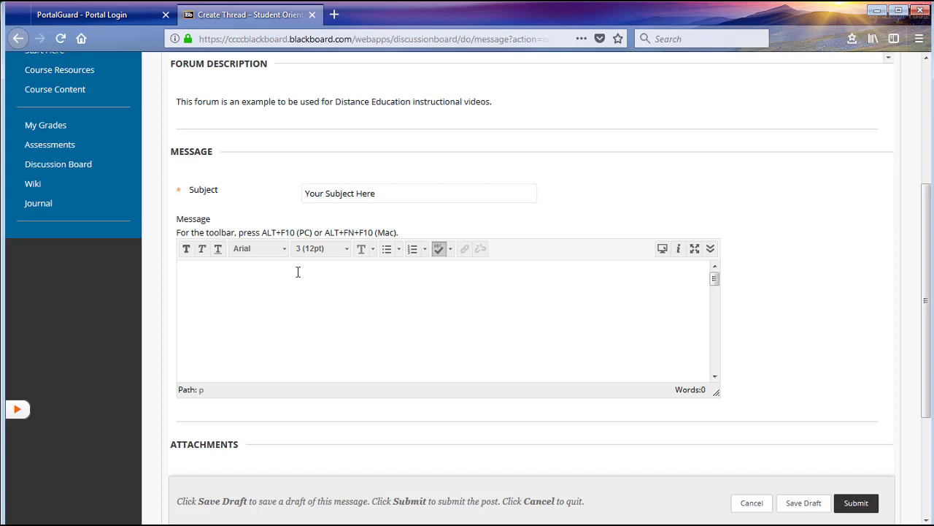
text(You)
text(r Text here!)
Submit the 'Your Subject Here' thread to Example Forum.
click(870, 510)
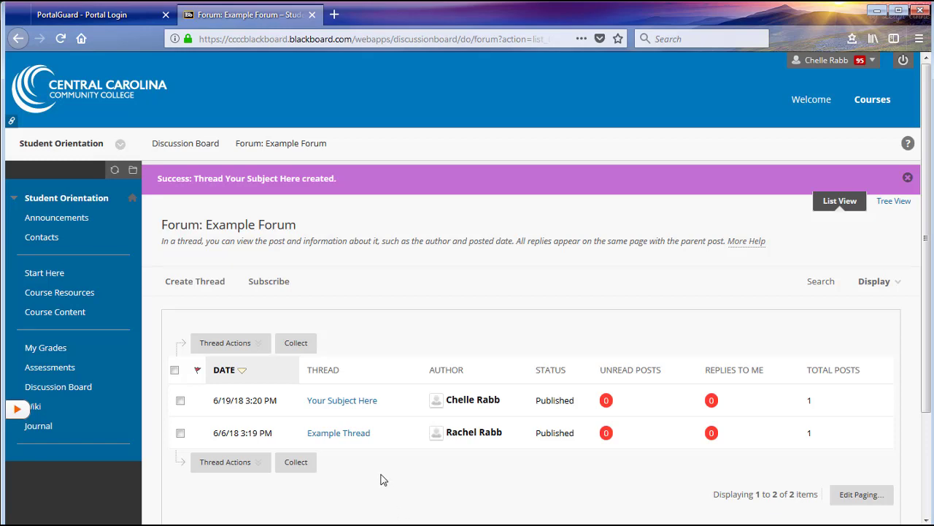
Open Example Thread and write a reply reading 'Reply here'.
click(367, 436)
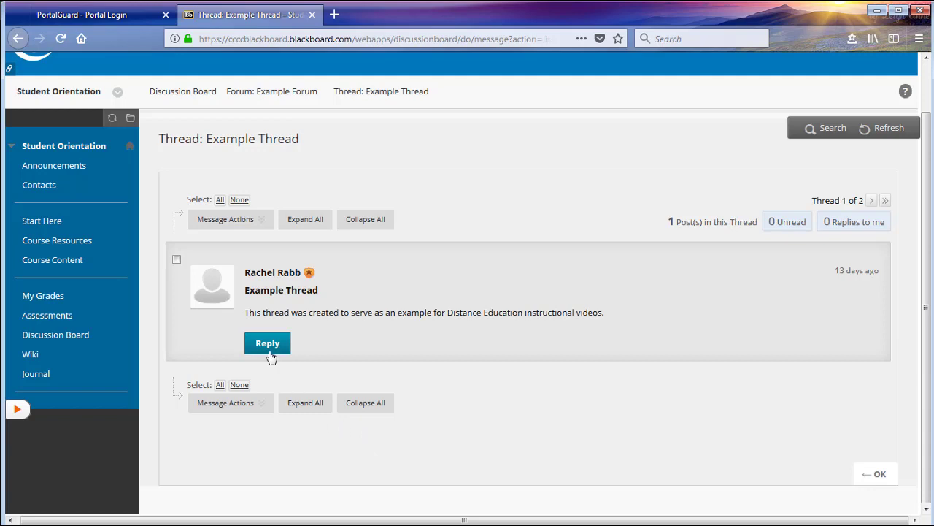
mouse_move(267, 343)
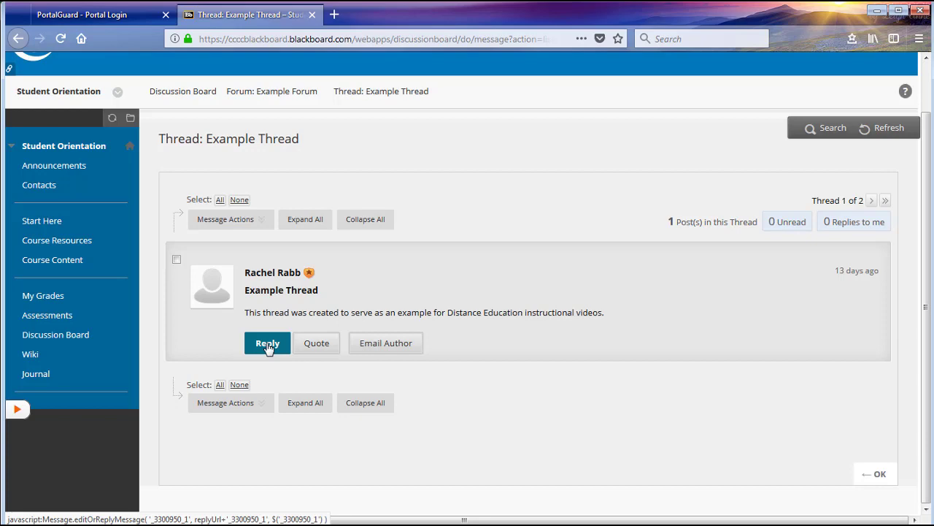
click(267, 345)
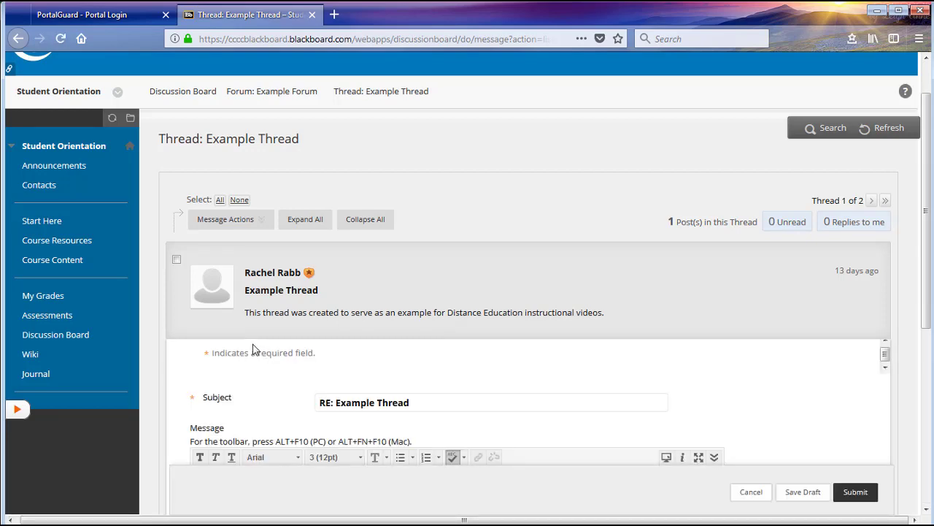
scroll(254, 349, down, 5)
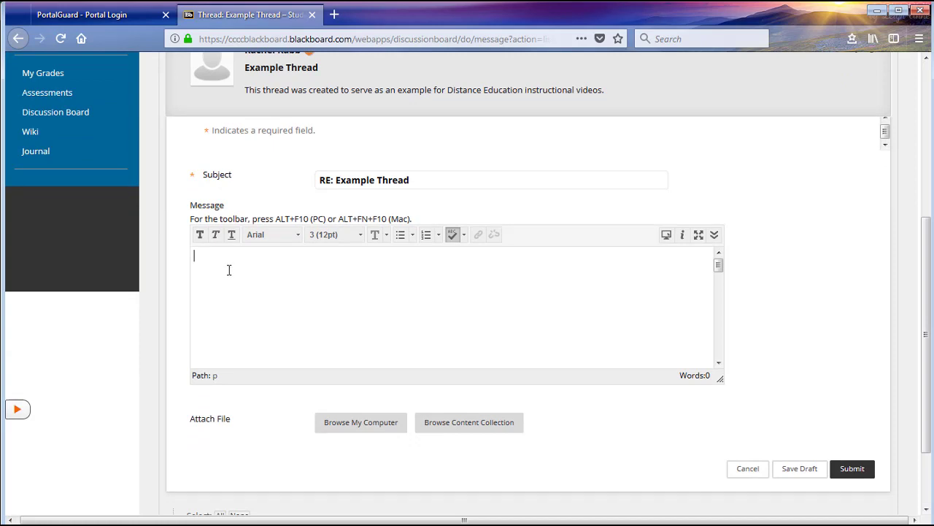
text(Re)
text(ply her)
text(e!)
Post the reply, then return to the Example Forum thread list.
click(852, 469)
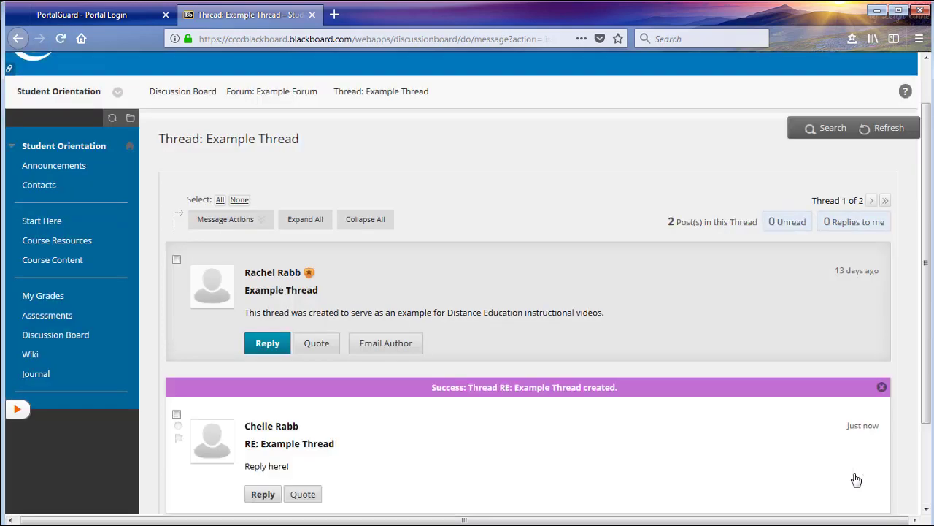
scroll(760, 420, down, 2)
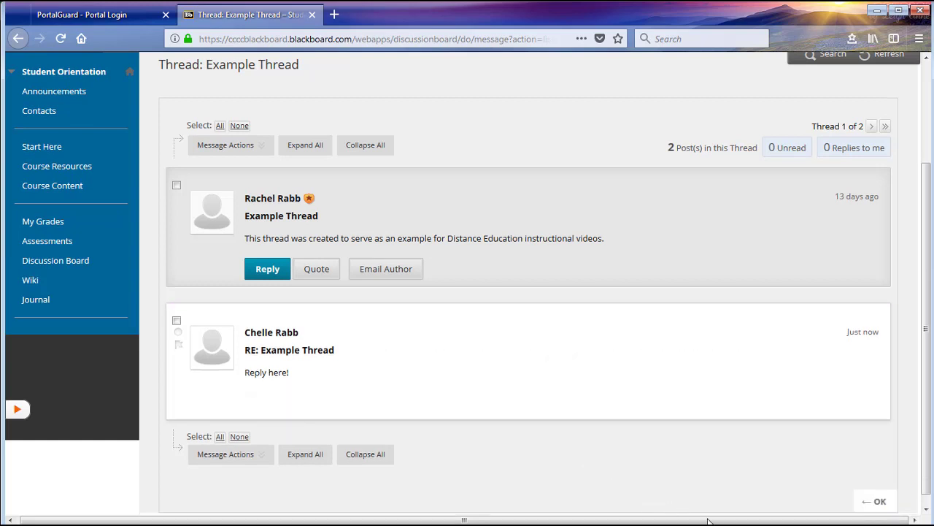
click(881, 504)
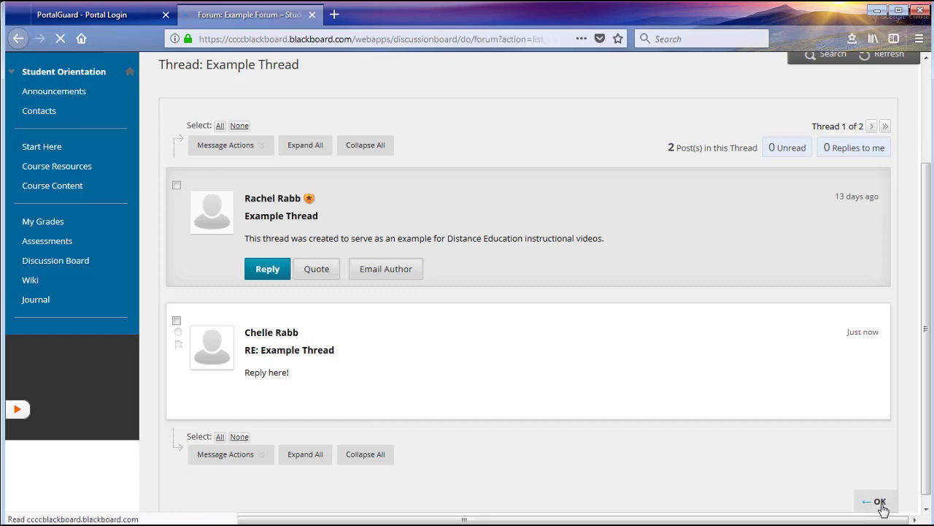